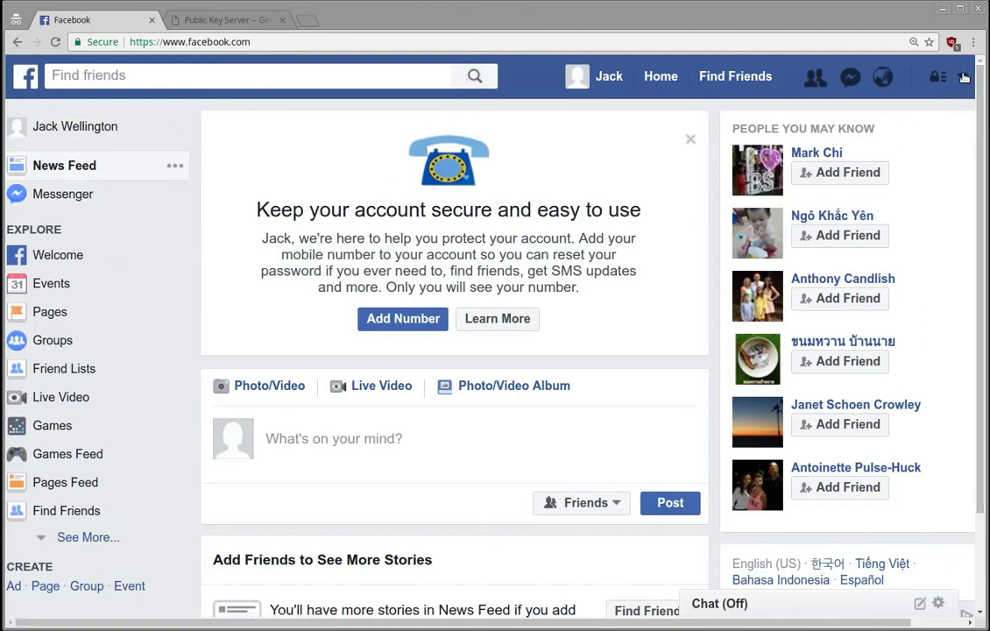
# Step: Go to Security Settings through the account menu's Settings page
pyautogui.click(962, 77)
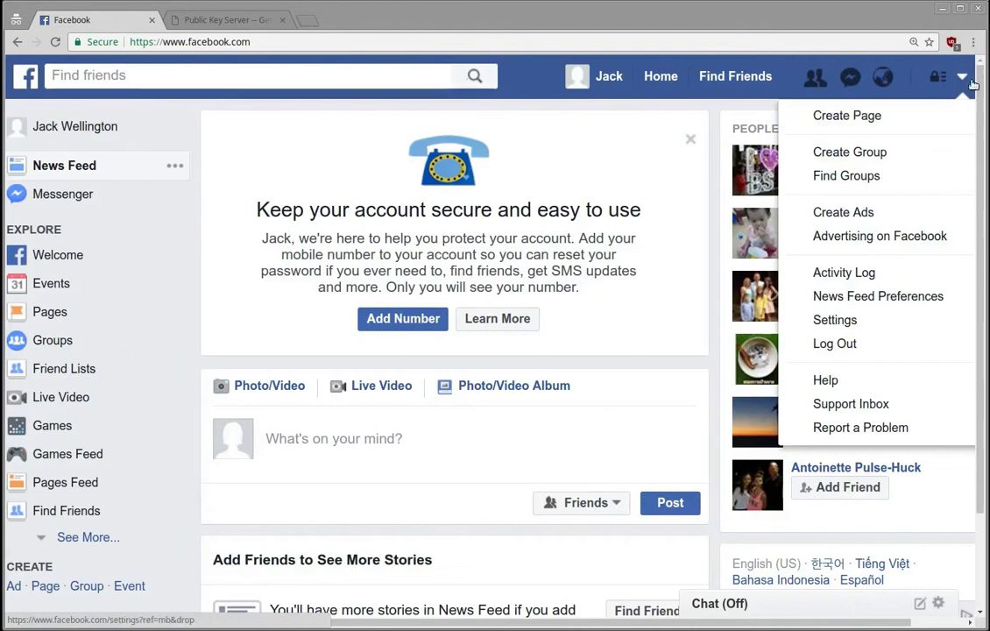
pyautogui.click(849, 321)
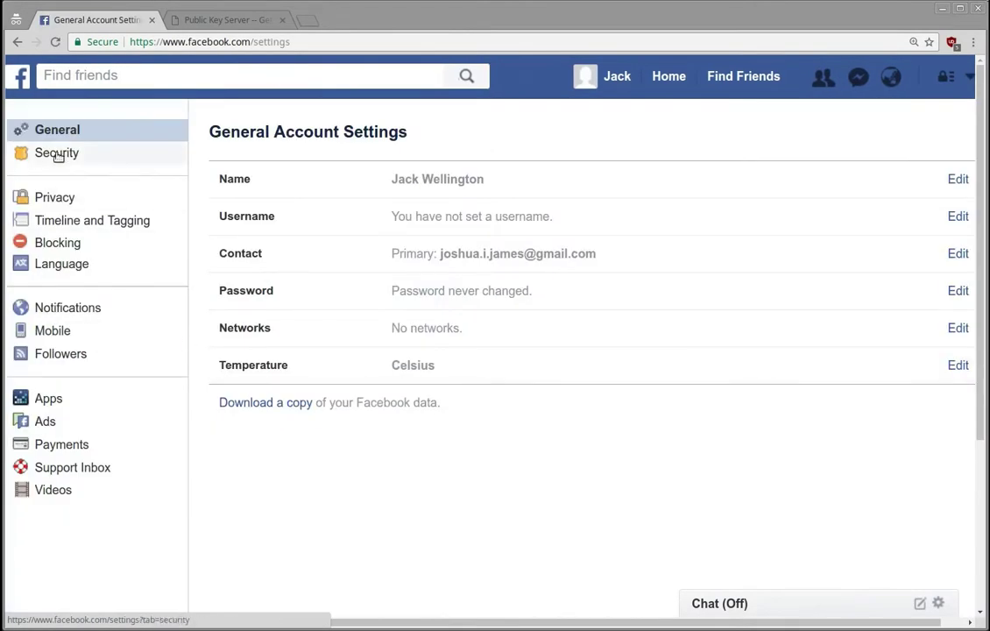
pyautogui.click(56, 153)
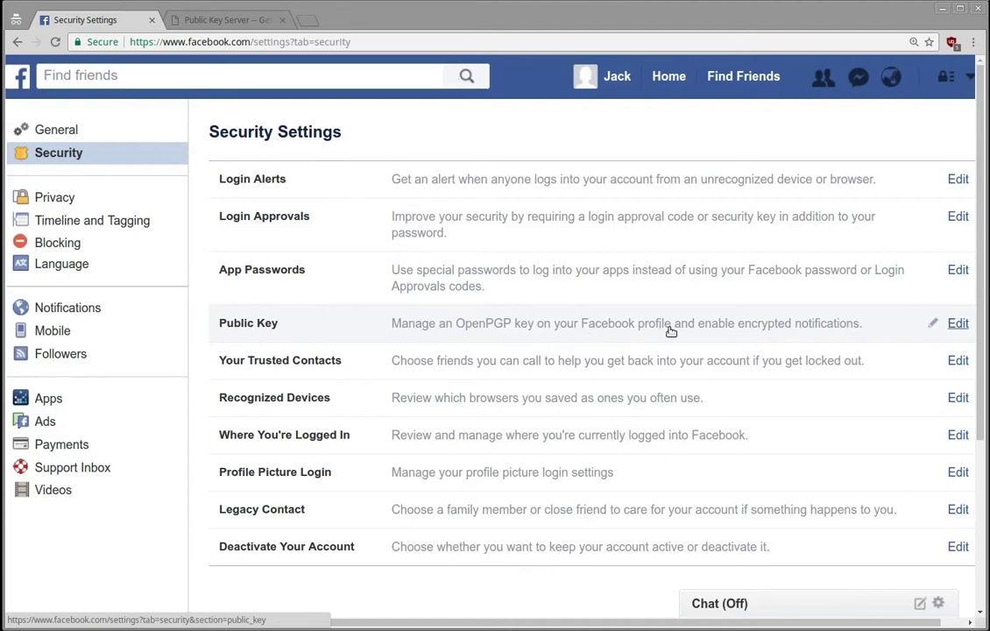
# Step: Edit the Public Key row to reveal the empty OpenPGP key entry form
pyautogui.click(819, 327)
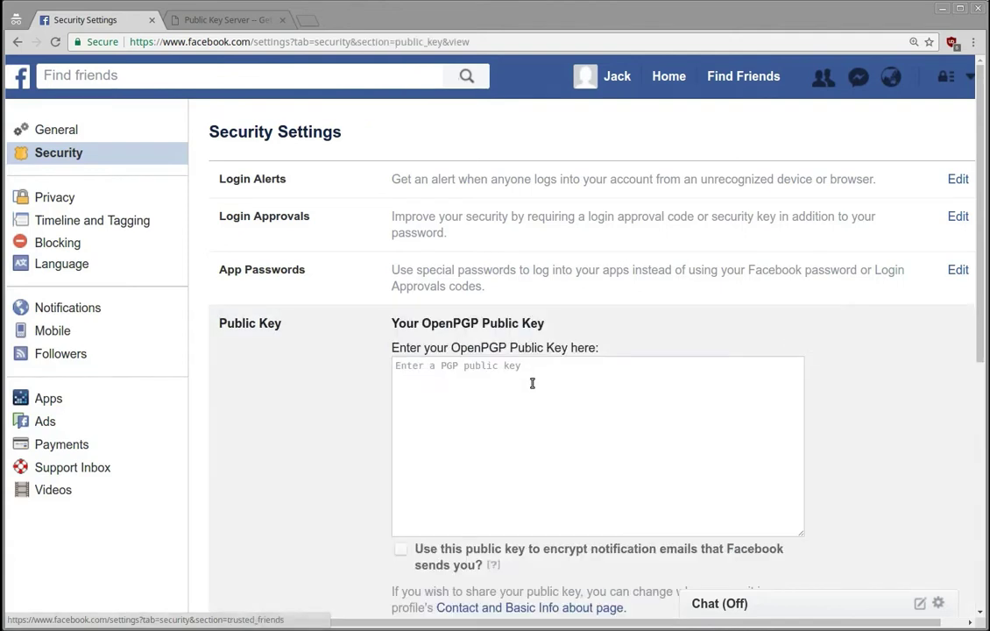
pyautogui.scroll(-3, 307, 400)
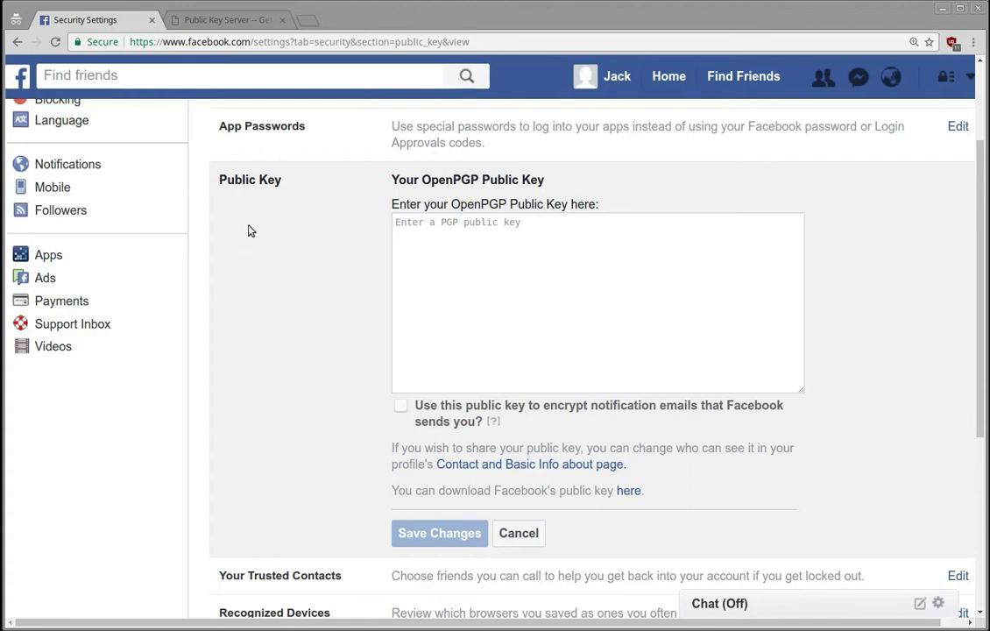
# Step: Paste the copied PGP public key block from the key server into the OpenPGP key box
pyautogui.scroll(3, 336, 261)
pyautogui.scroll(-2, 280, 357)
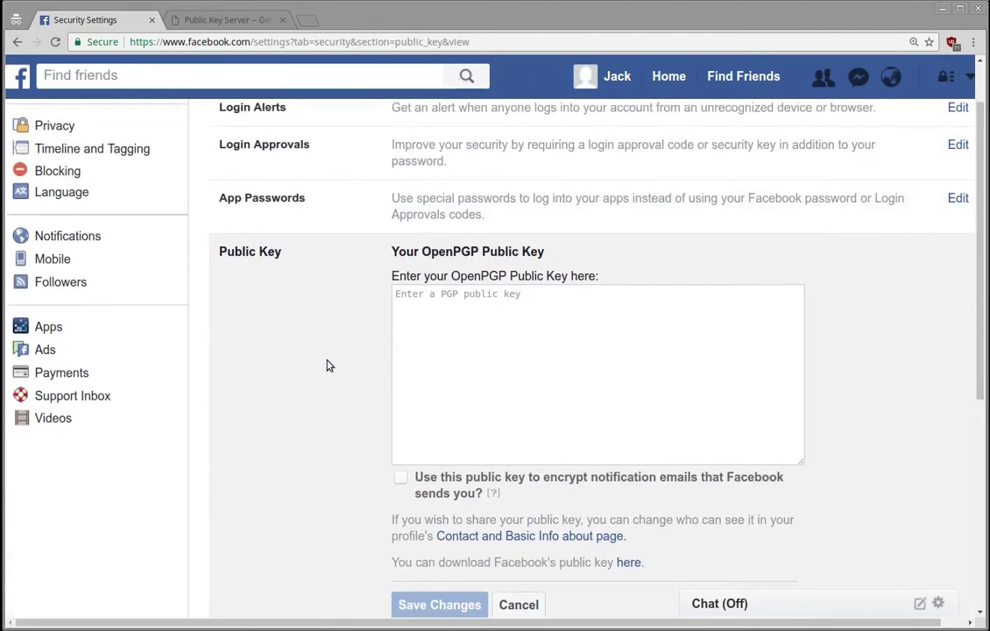
pyautogui.scroll(-2, 326, 364)
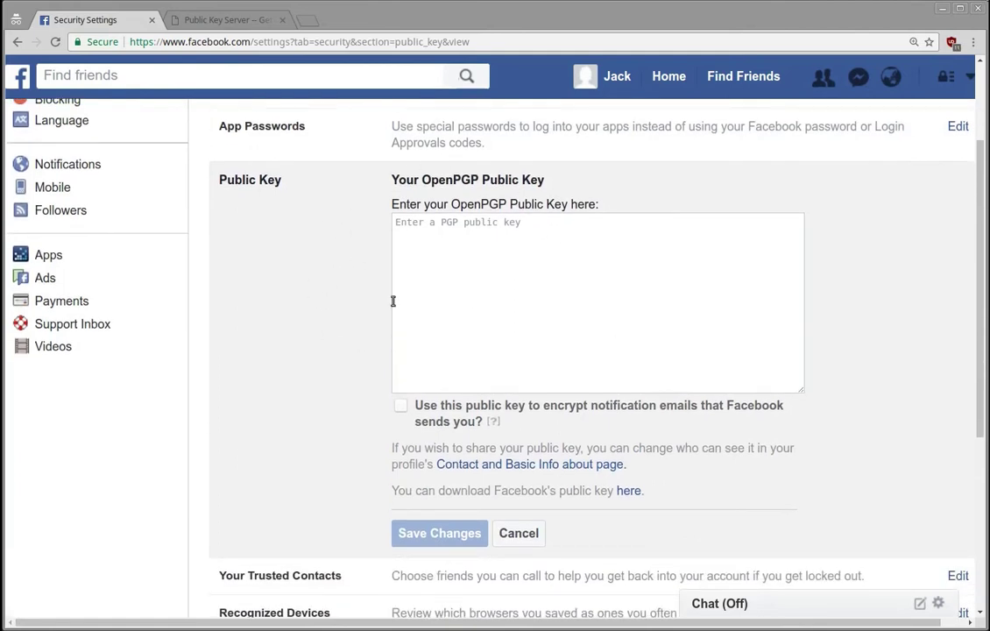
pyautogui.click(231, 20)
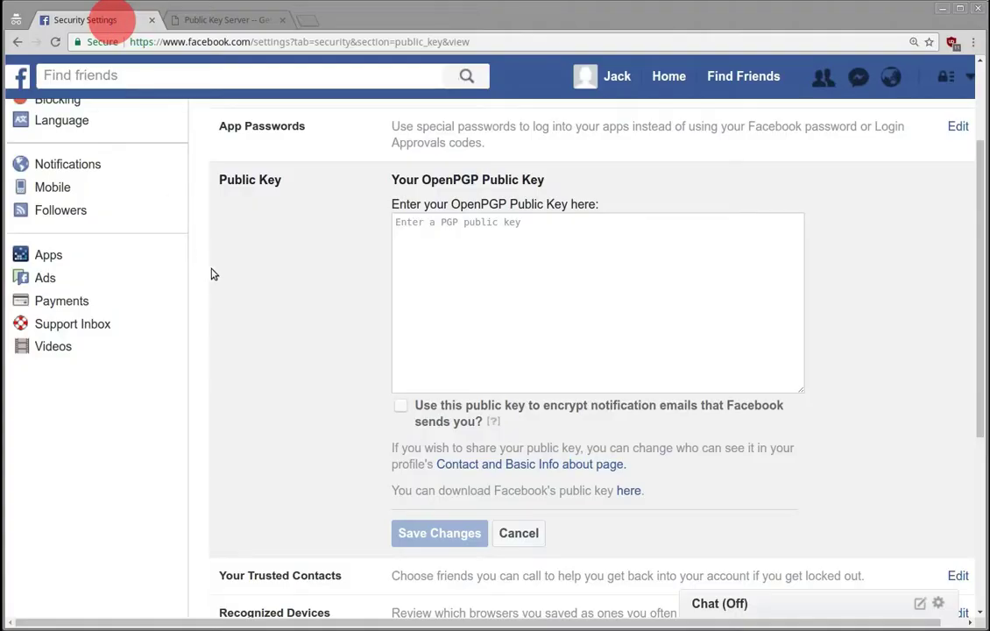
pyautogui.click(481, 254)
pyautogui.hotkey('ctrl', 'v')
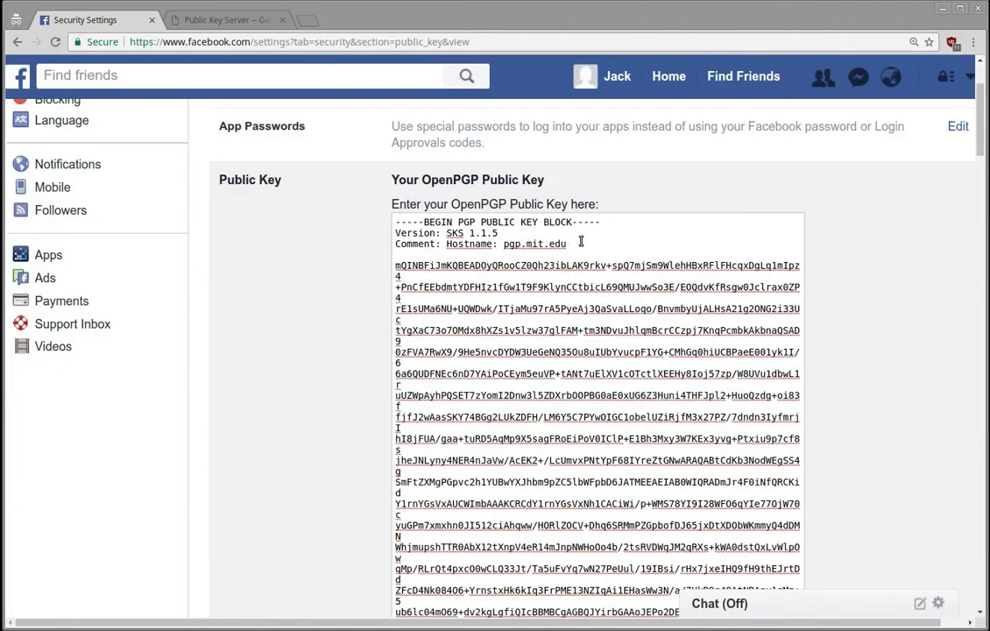
pyautogui.scroll(-3, 311, 287)
pyautogui.scroll(-20, 311, 288)
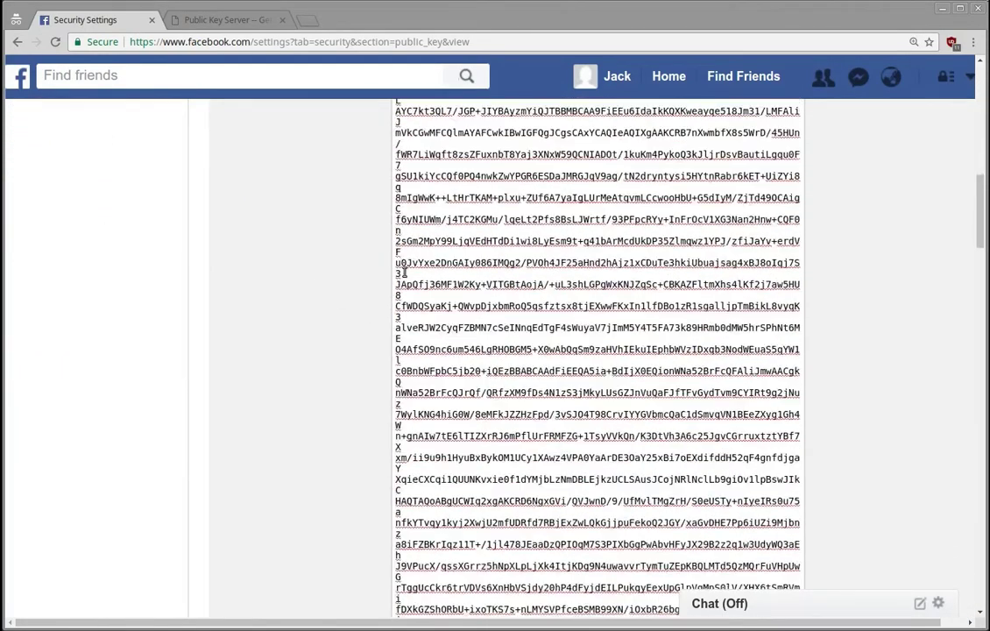
pyautogui.scroll(-15, 351, 279)
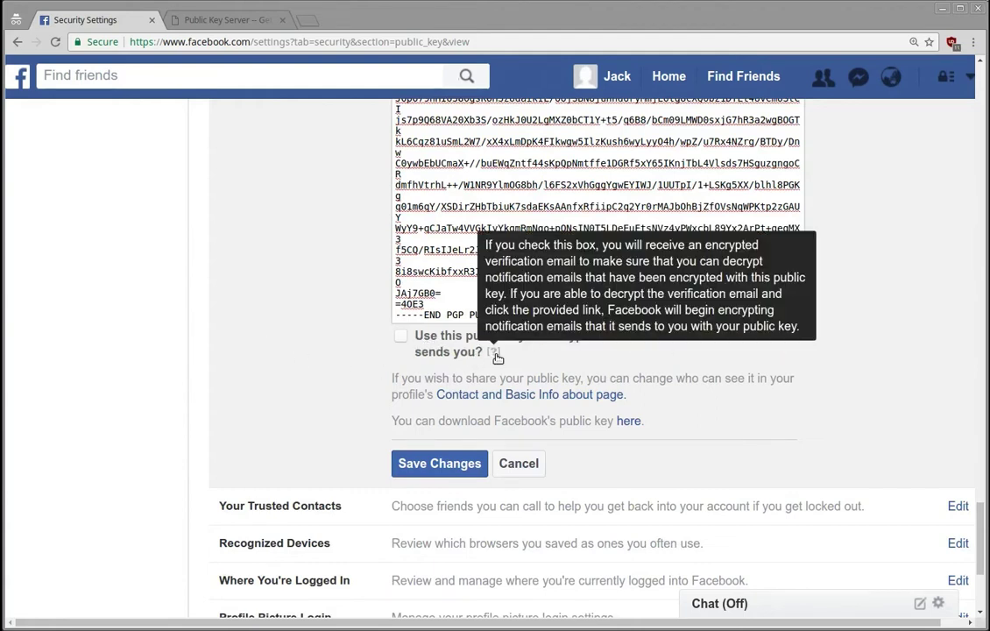
pyautogui.moveTo(496, 353)
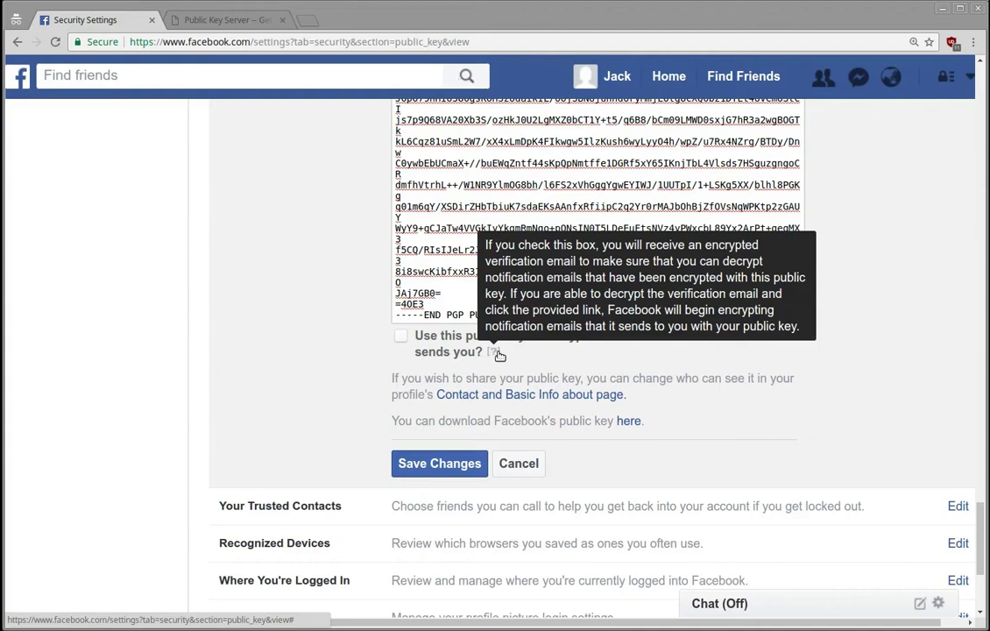
pyautogui.click(269, 356)
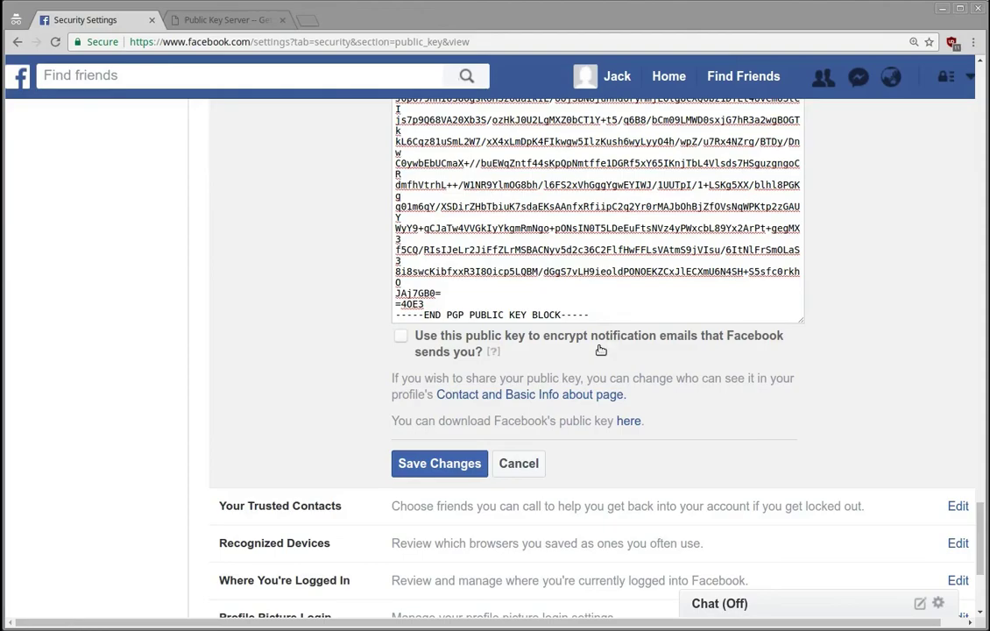
pyautogui.click(191, 221)
pyautogui.scroll(2, 340, 303)
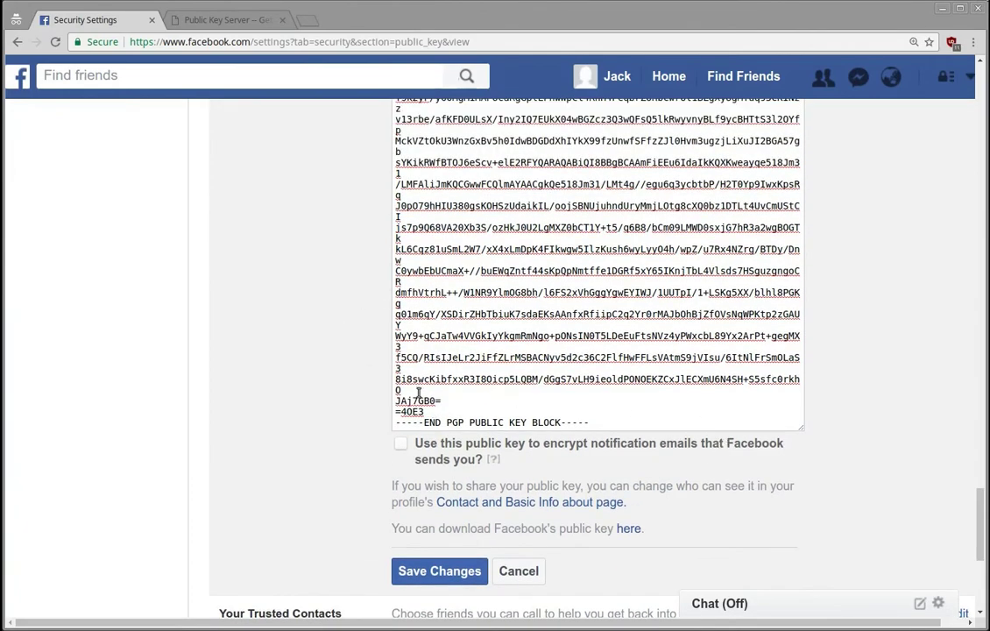
pyautogui.scroll(10, 373, 350)
pyautogui.scroll(15, 385, 399)
pyautogui.scroll(15, 390, 430)
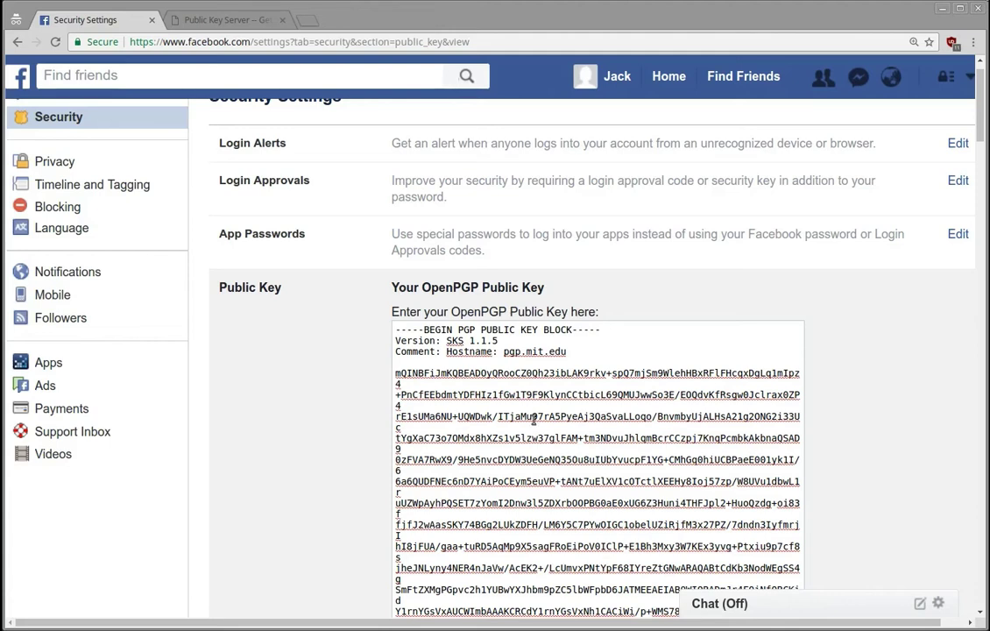
pyautogui.scroll(-5, 347, 386)
pyautogui.scroll(-10, 341, 407)
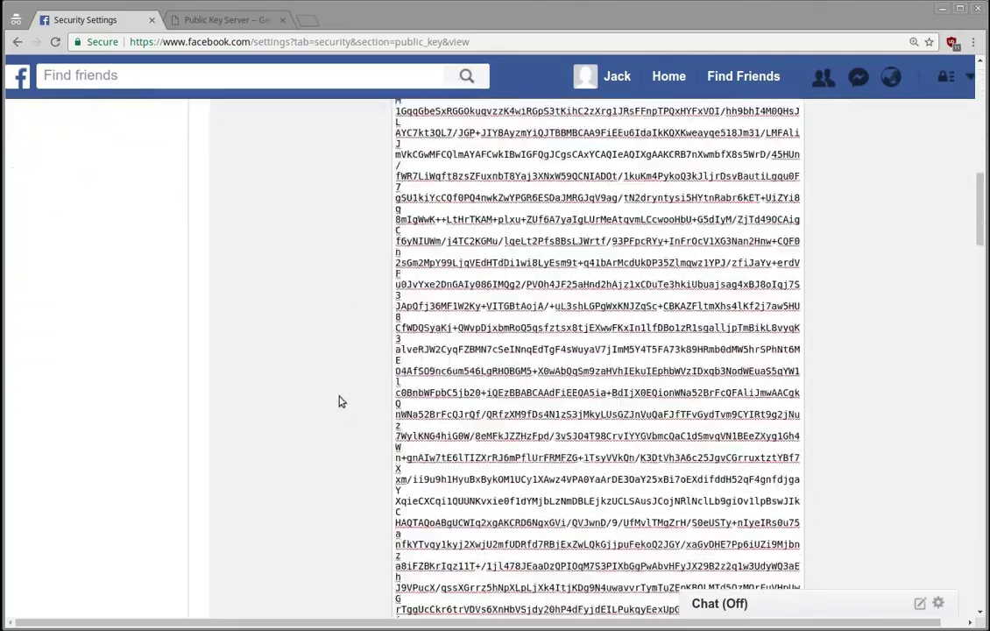
pyautogui.scroll(-10, 342, 405)
pyautogui.scroll(-10, 350, 409)
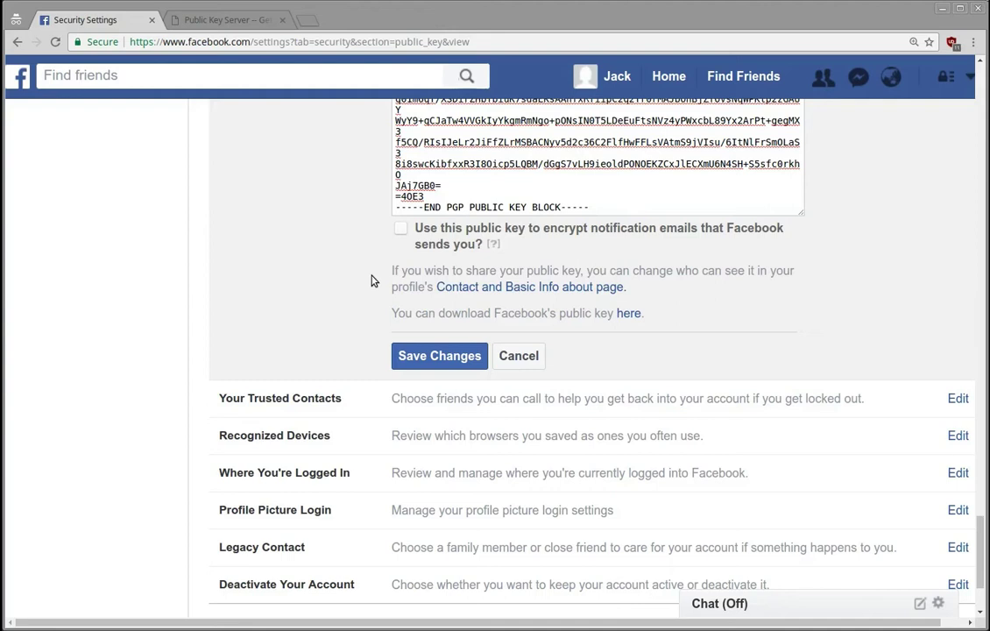
# Step: Enable encrypting notification emails with this public key, save, and cancel the password prompt
pyautogui.click(401, 229)
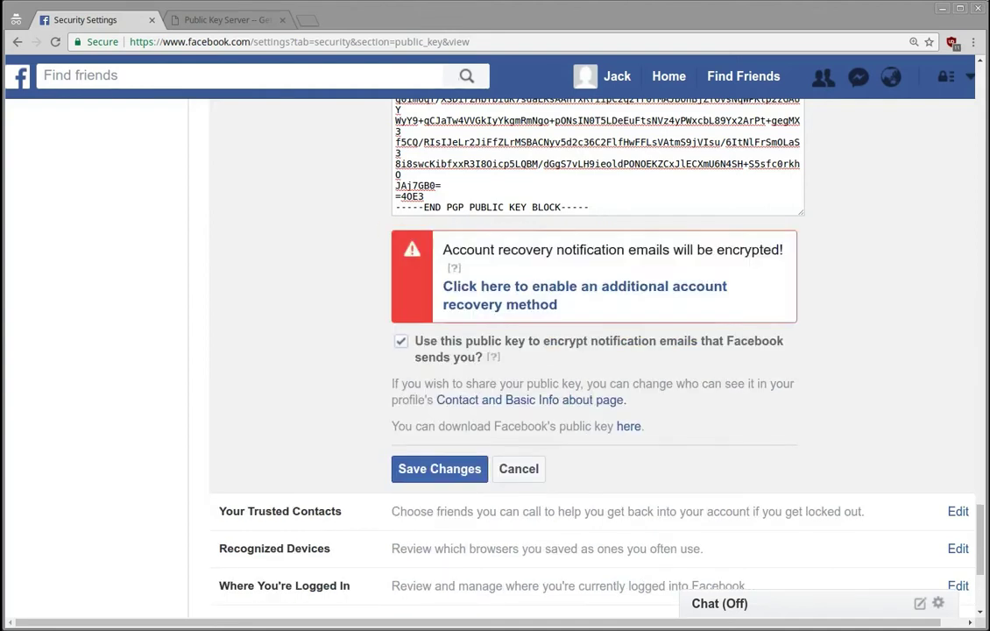
pyautogui.click(433, 467)
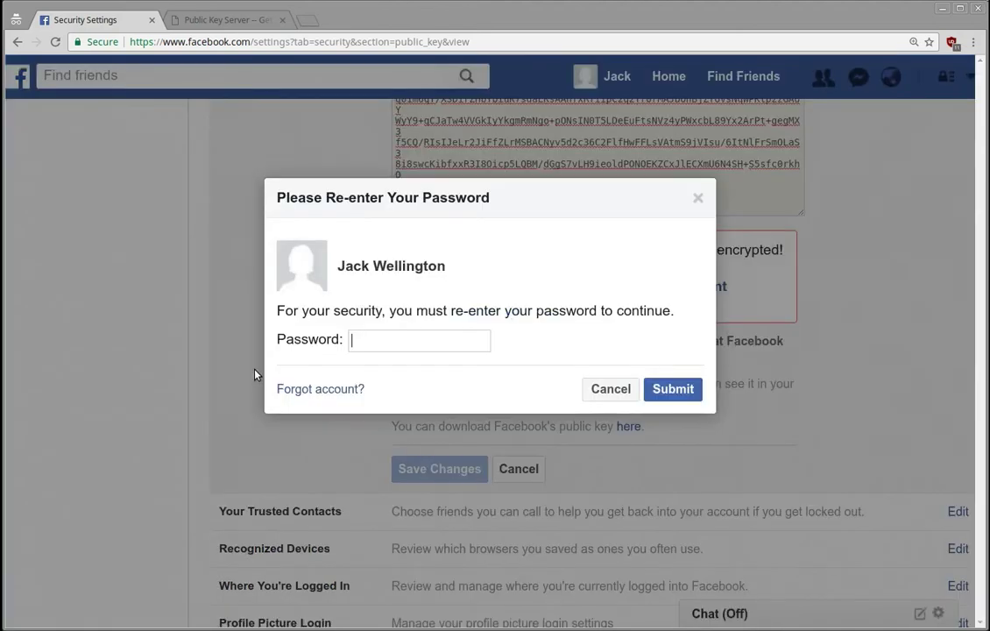
pyautogui.click(627, 390)
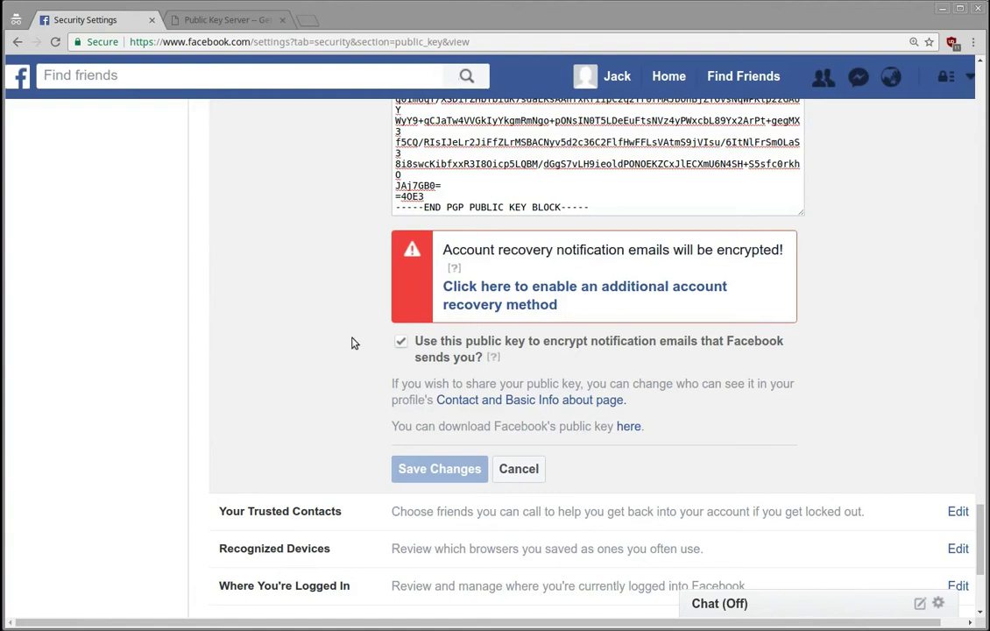
# Step: Scroll through the pasted PGP key block in the Public Key box to check it
pyautogui.scroll(3, 371, 333)
pyautogui.scroll(-1, 379, 398)
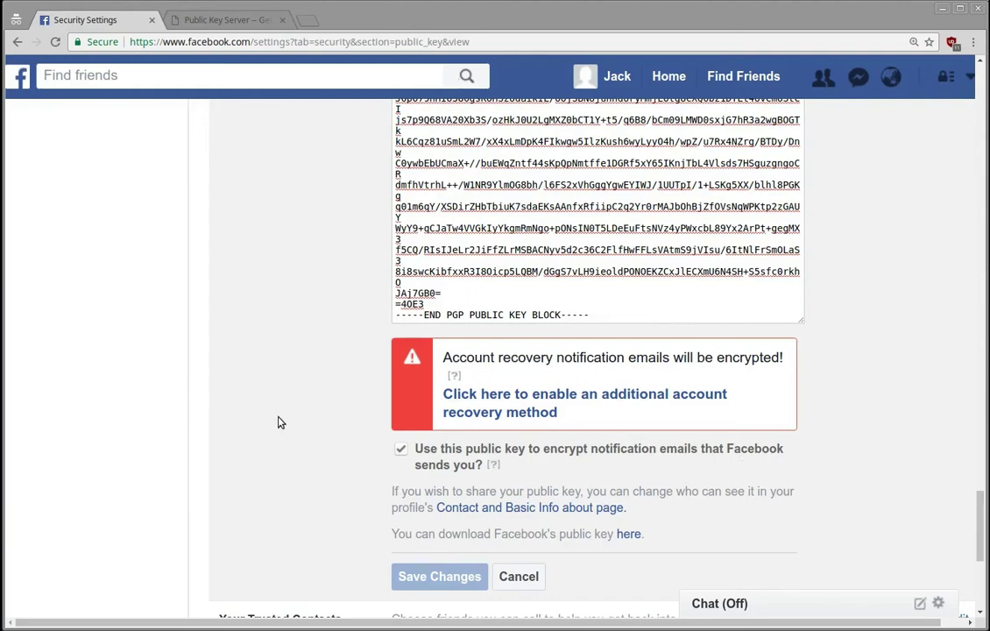
pyautogui.scroll(8, 276, 424)
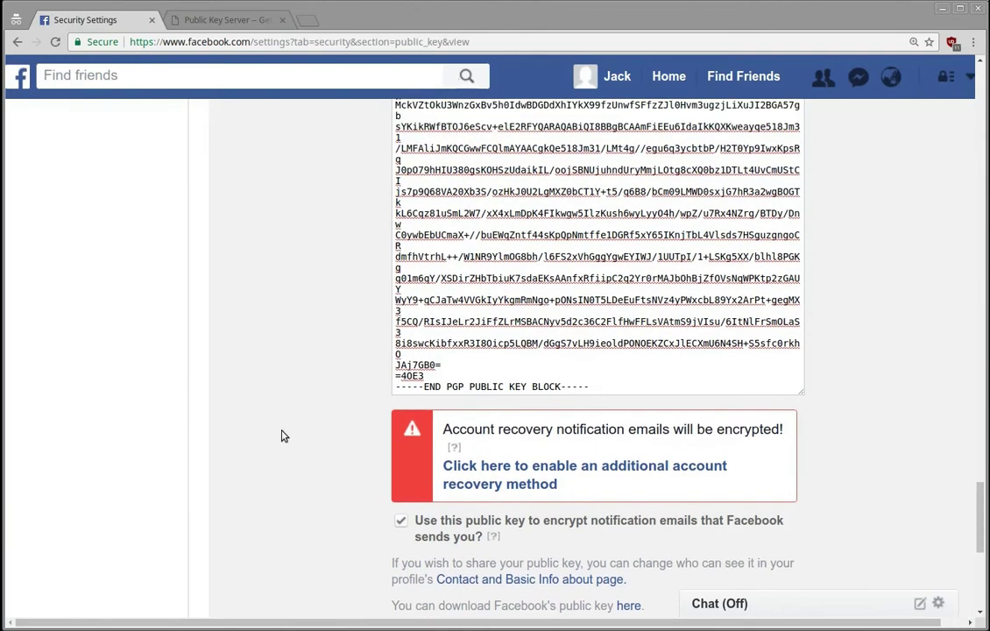
pyautogui.scroll(10, 282, 443)
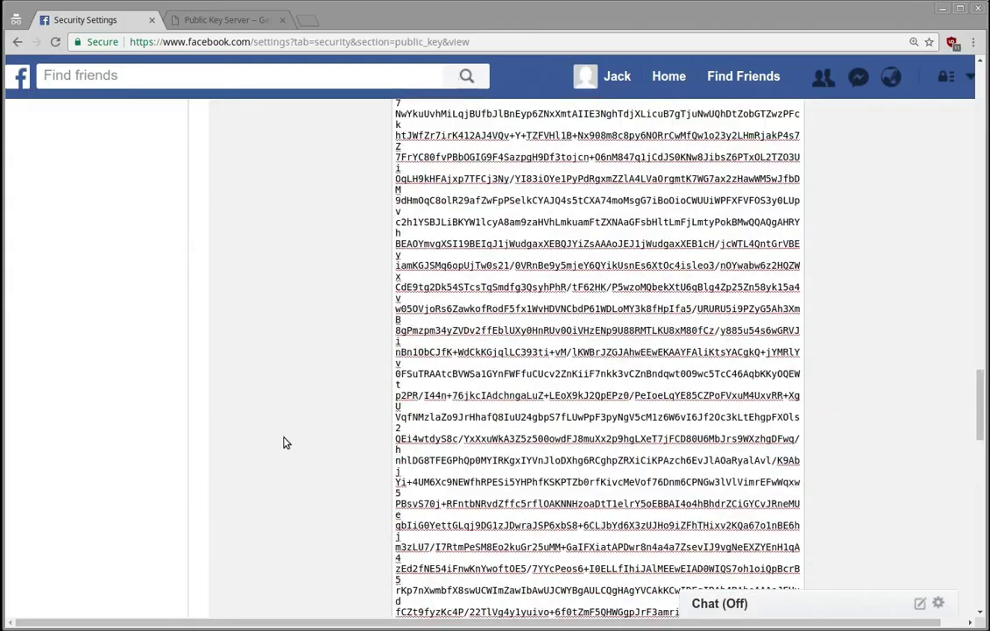
pyautogui.scroll(10, 290, 451)
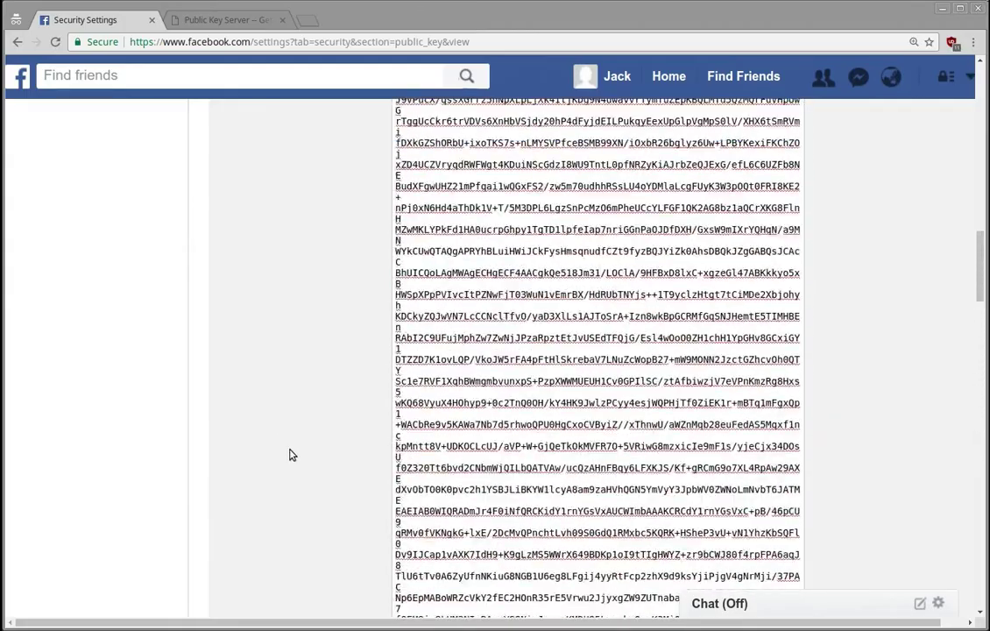
# Step: Open keybase.io in a new incognito tab
pyautogui.click(306, 19)
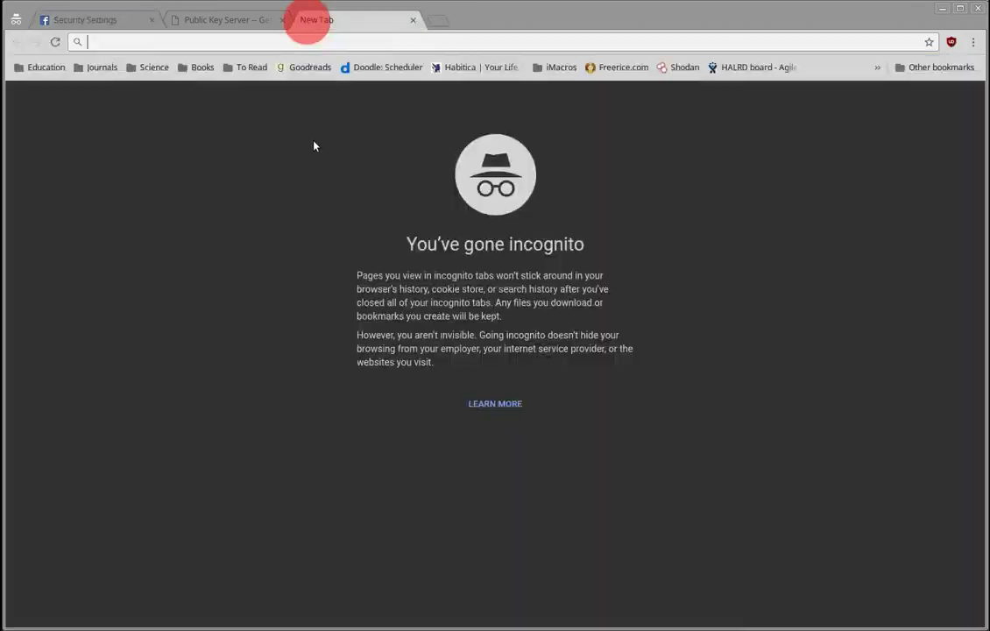
pyautogui.write('key')
pyautogui.press('Return')
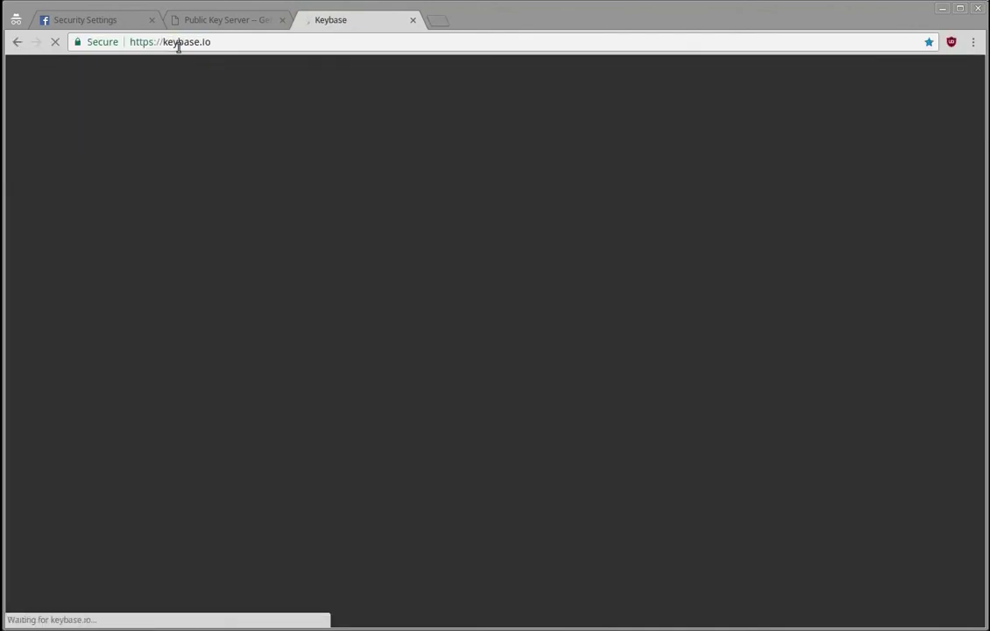
pyautogui.moveTo(215, 42); pyautogui.dragTo(136, 41)
pyautogui.click(47, 142)
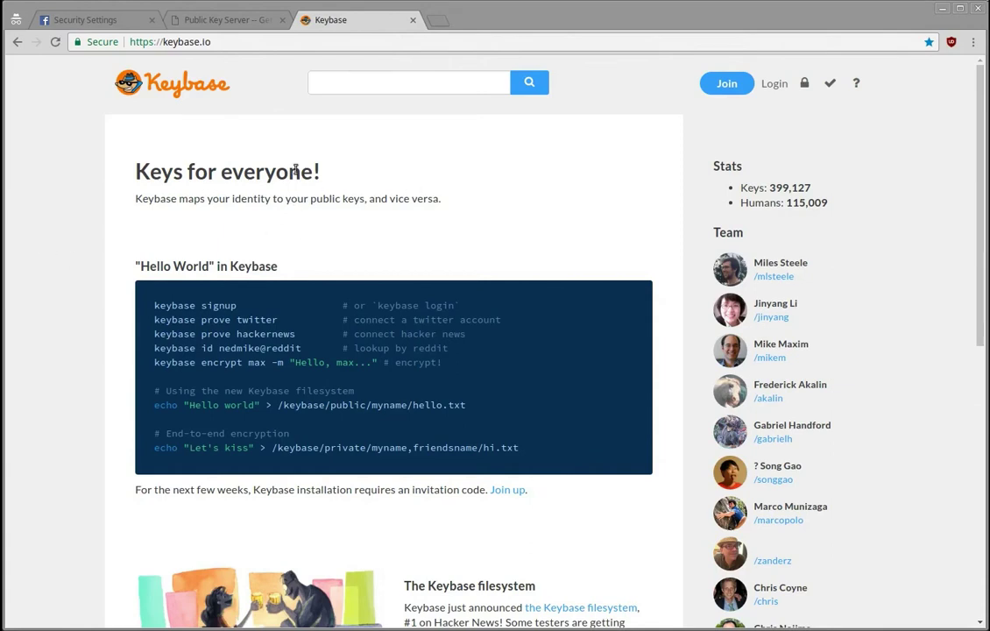
# Step: Load the user's Keybase profile by appending their username, then return to the key server page
pyautogui.click(246, 42)
pyautogui.press('End')
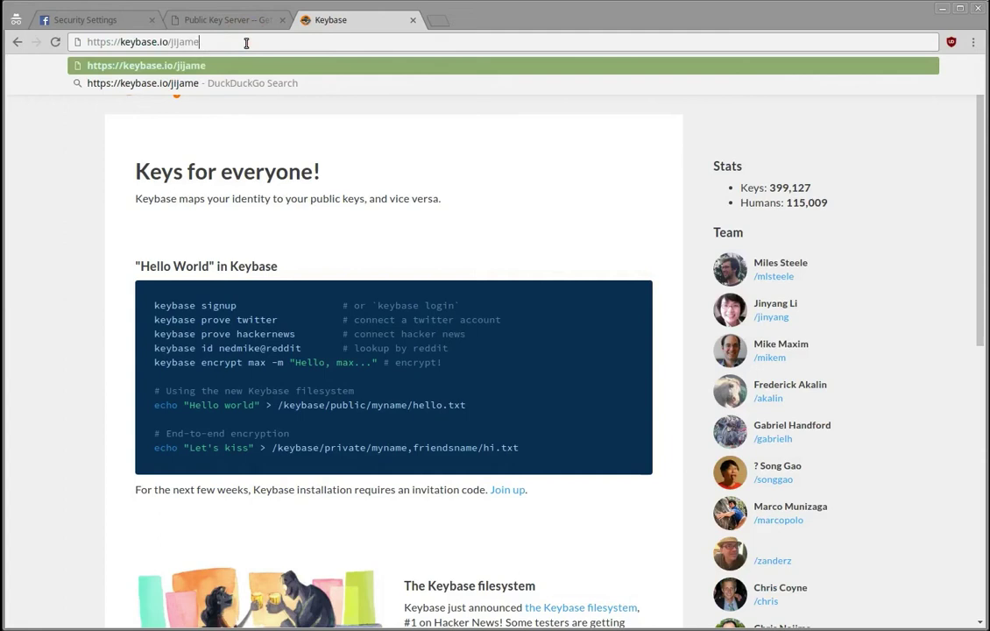
pyautogui.press('Return')
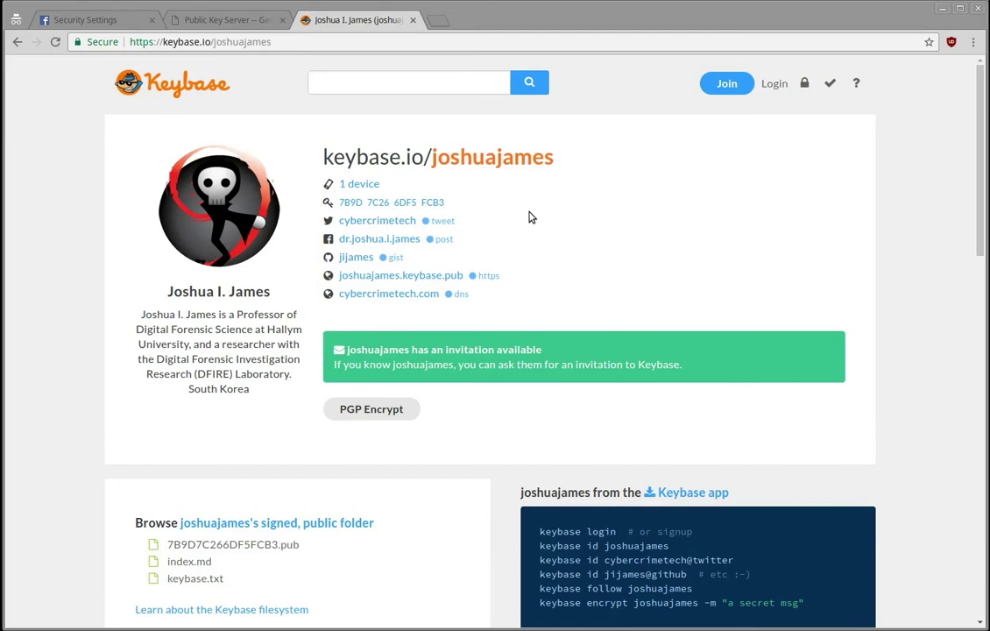
pyautogui.click(274, 41)
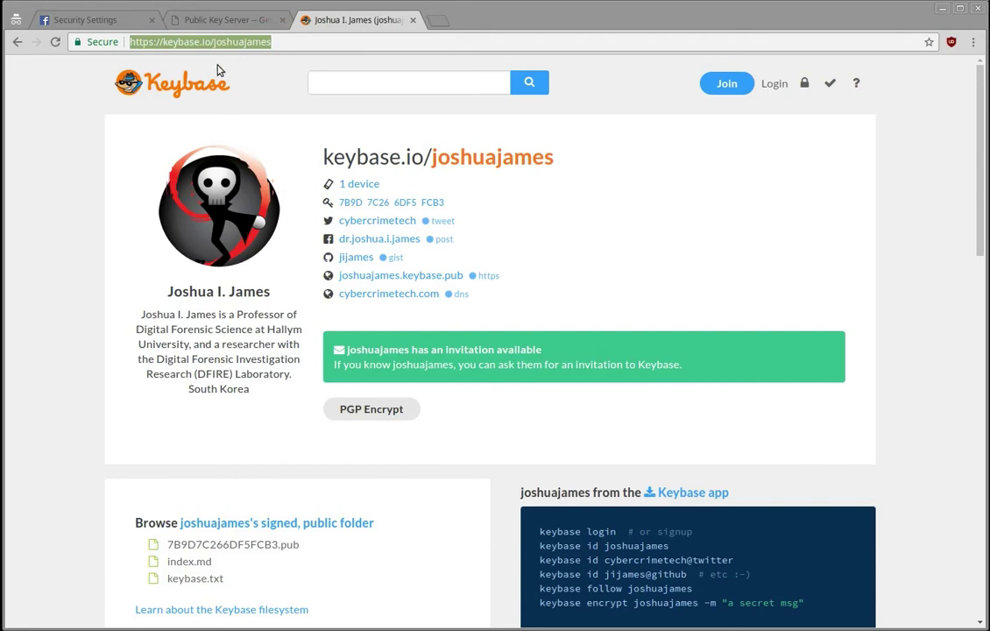
pyautogui.click(226, 19)
# Step: Back in Facebook Security Settings, scroll past the pasted key to the ticked encryption option and Save Changes
pyautogui.click(262, 141)
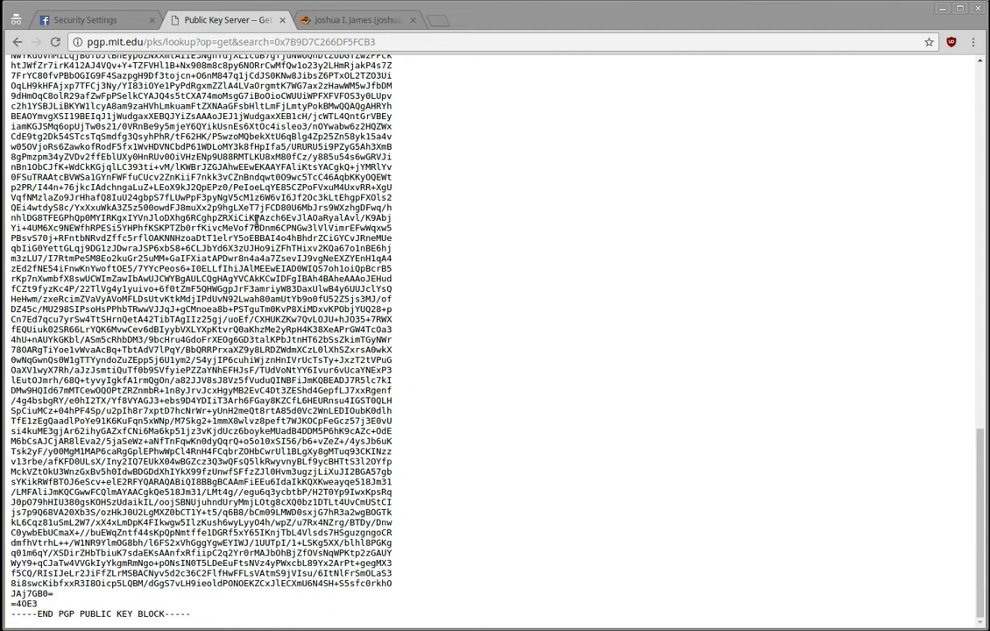
pyautogui.click(89, 18)
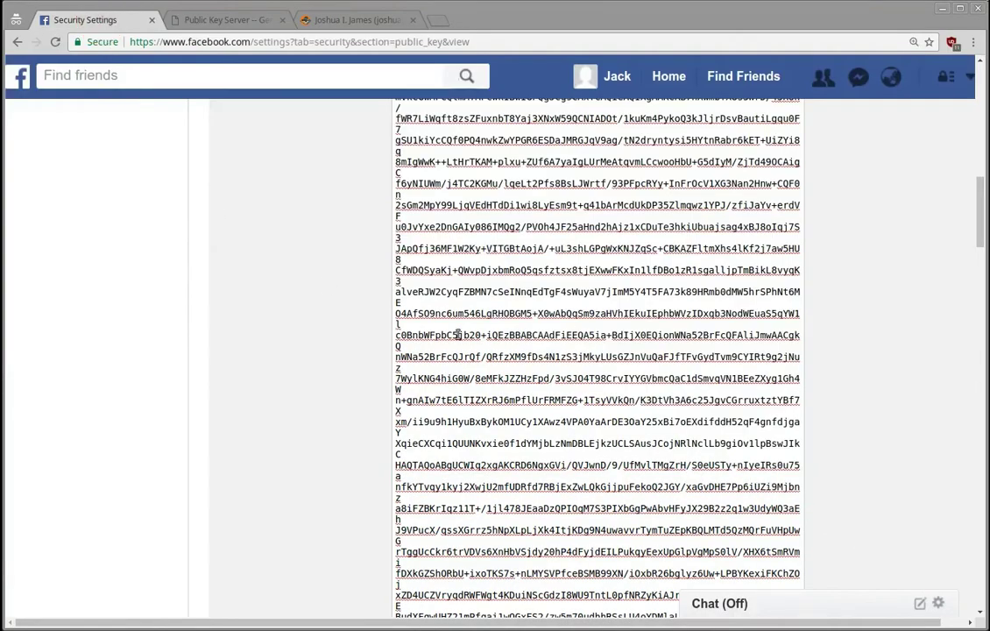
pyautogui.click(343, 349)
pyautogui.scroll(-2, 340, 350)
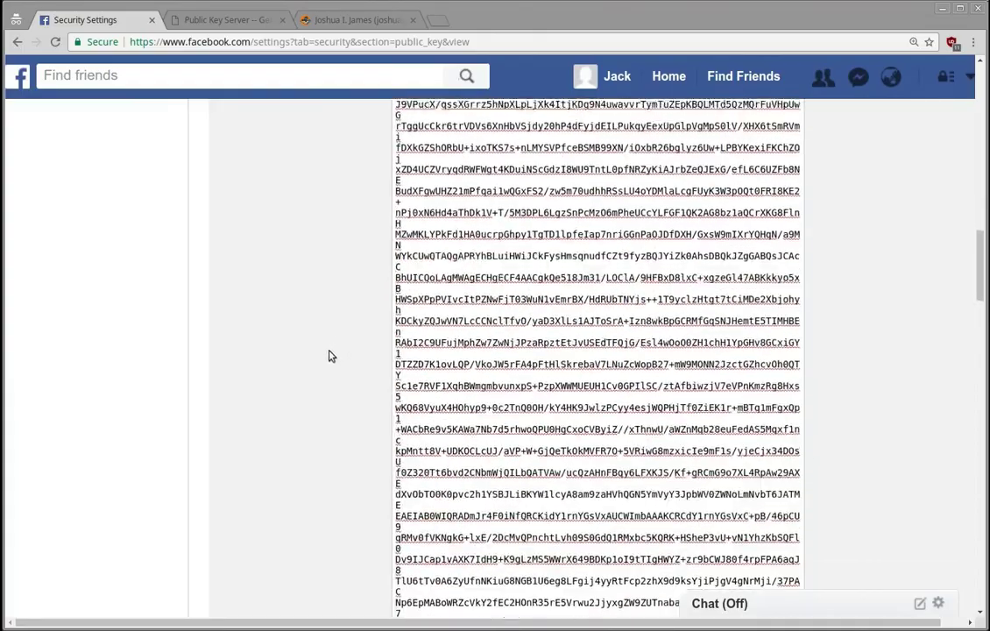
pyautogui.scroll(-10, 328, 352)
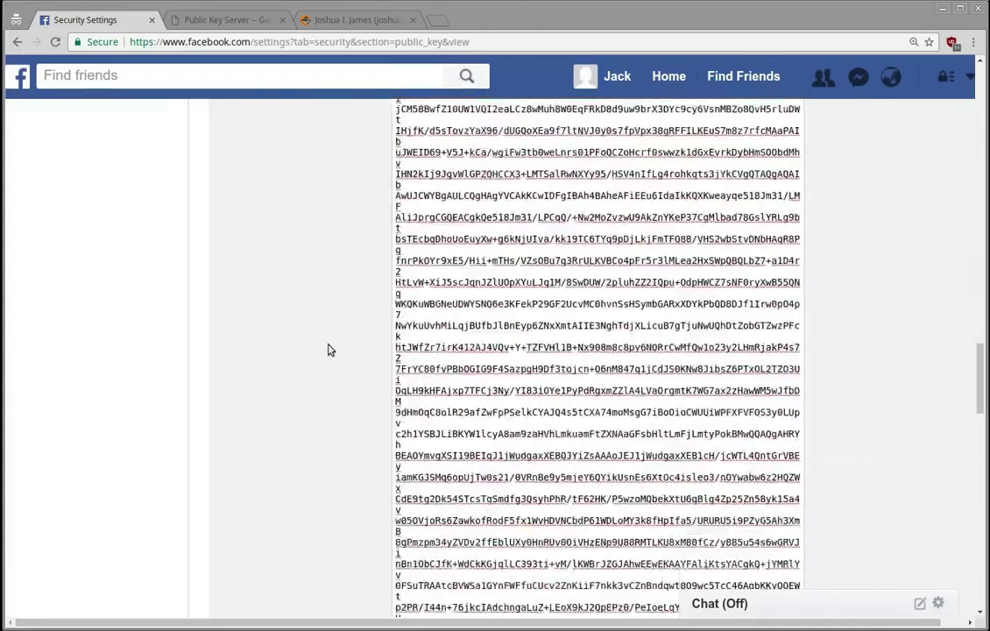
pyautogui.scroll(-10, 325, 352)
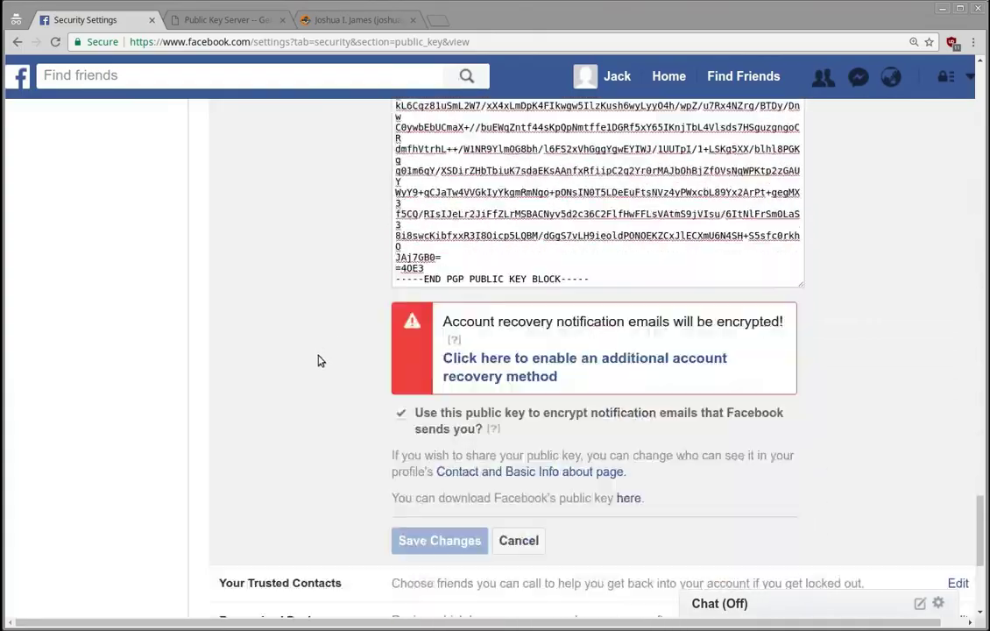
pyautogui.scroll(-2, 318, 360)
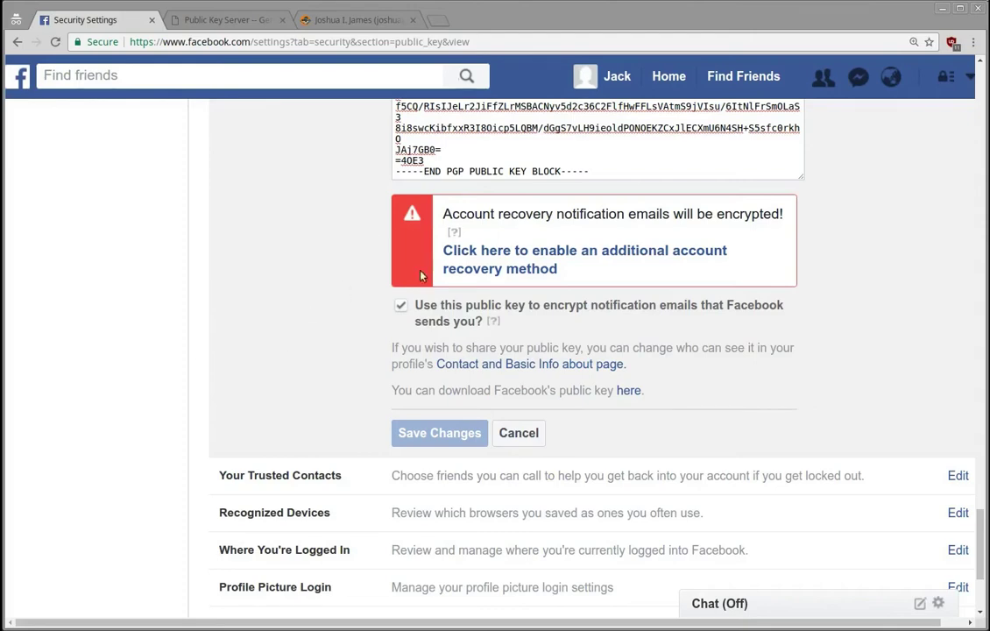
pyautogui.scroll(3, 617, 326)
pyautogui.scroll(2, 298, 316)
pyautogui.scroll(10, 268, 323)
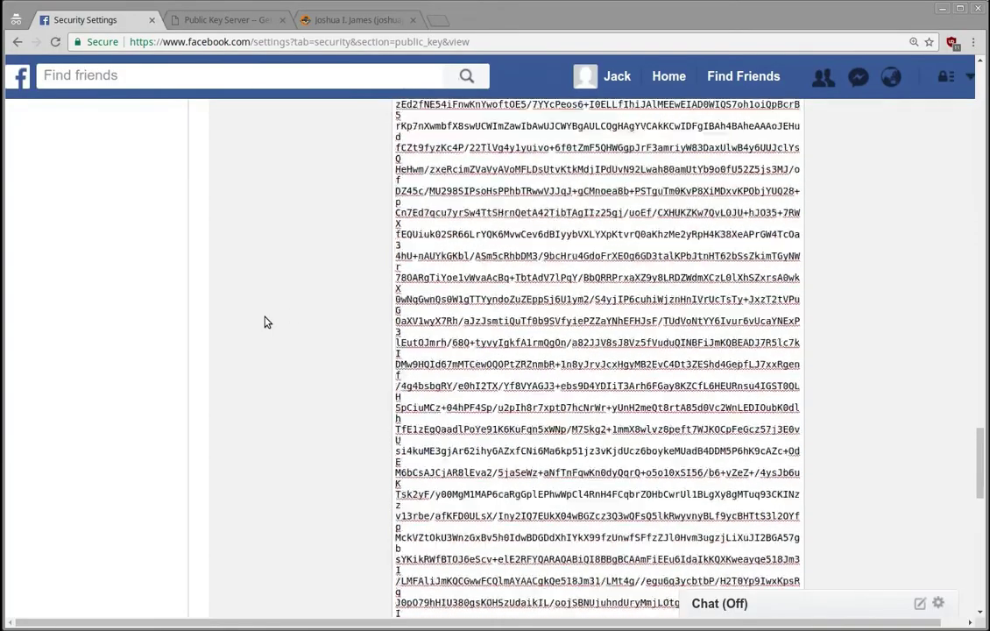
pyautogui.scroll(15, 267, 322)
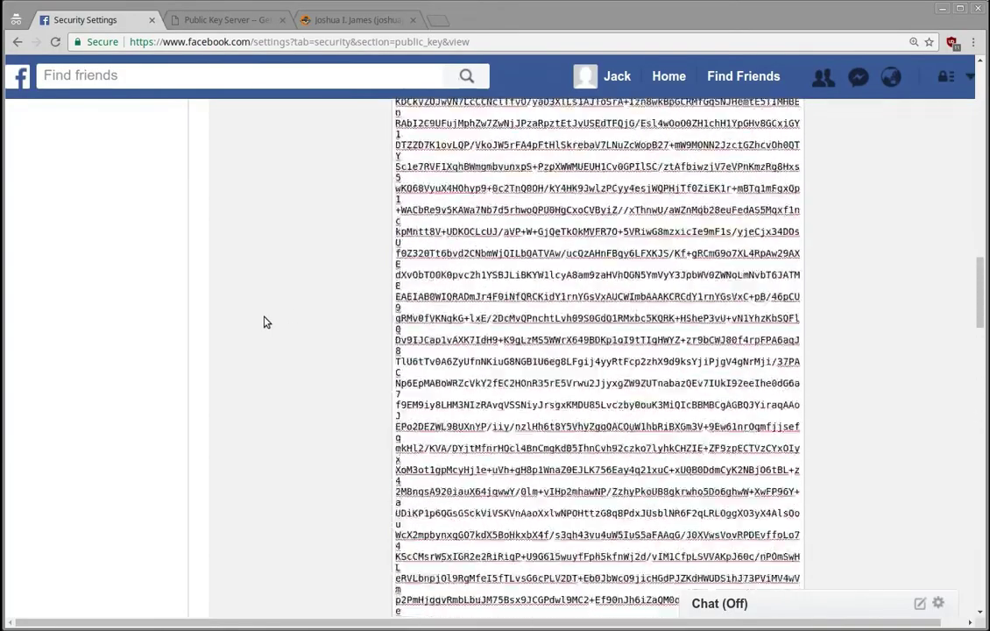
pyautogui.scroll(5, 267, 323)
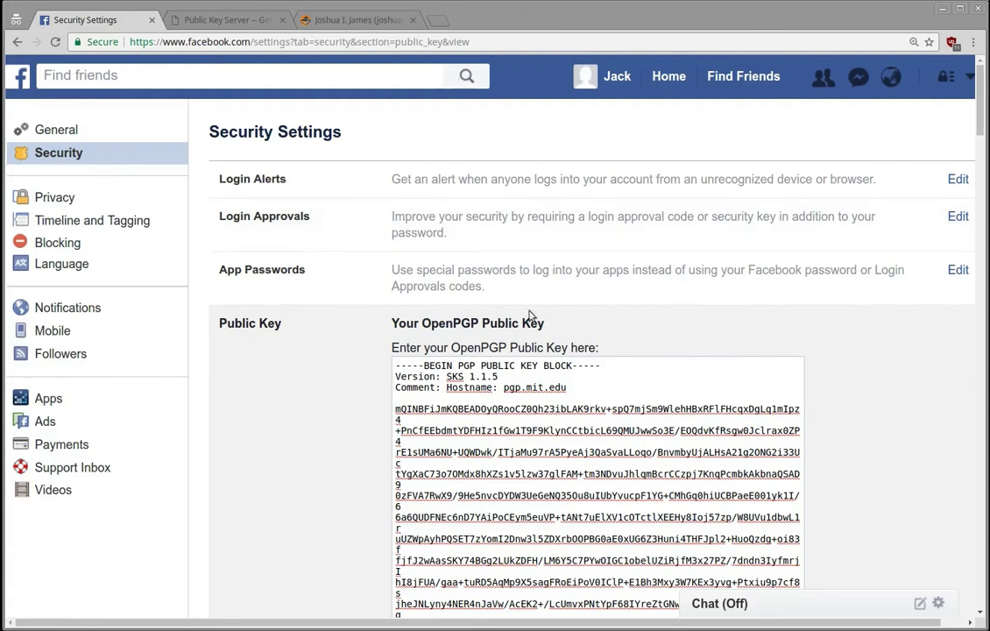
pyautogui.scroll(-1, 300, 468)
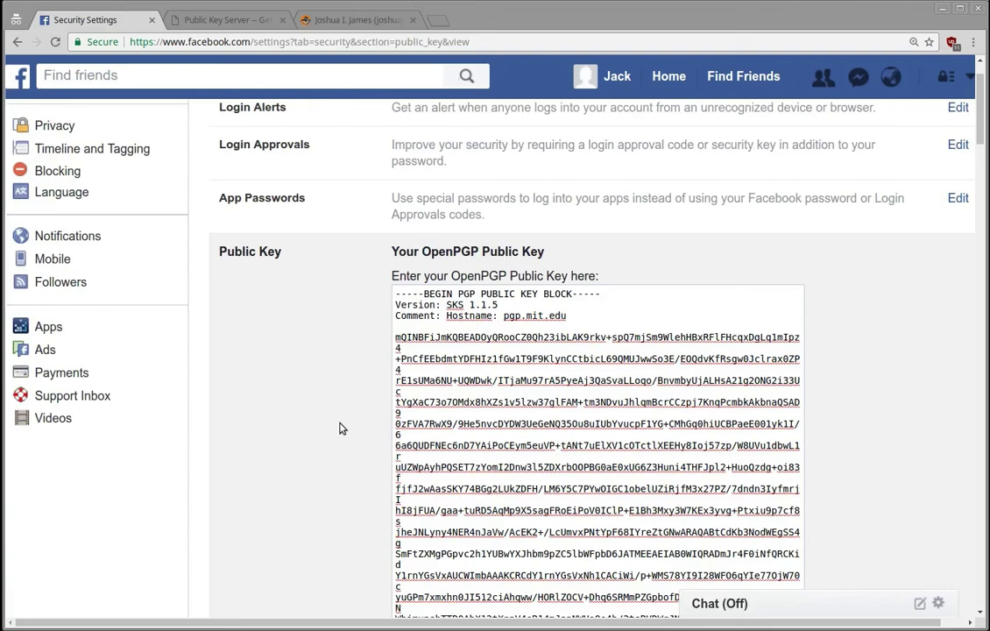
pyautogui.scroll(-1, 313, 381)
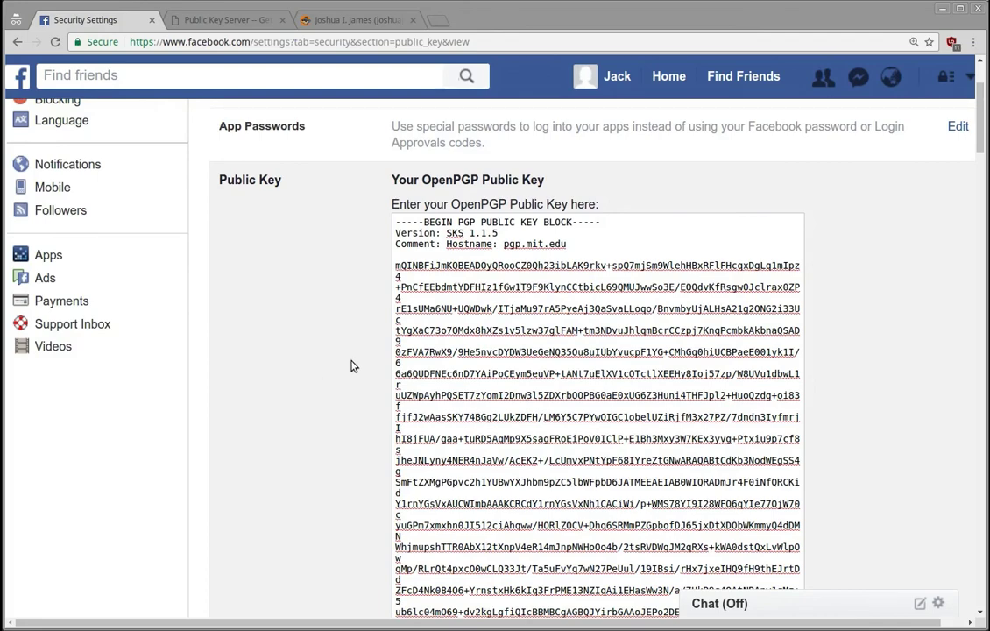
pyautogui.scroll(-2, 326, 375)
pyautogui.scroll(-2, 326, 375)
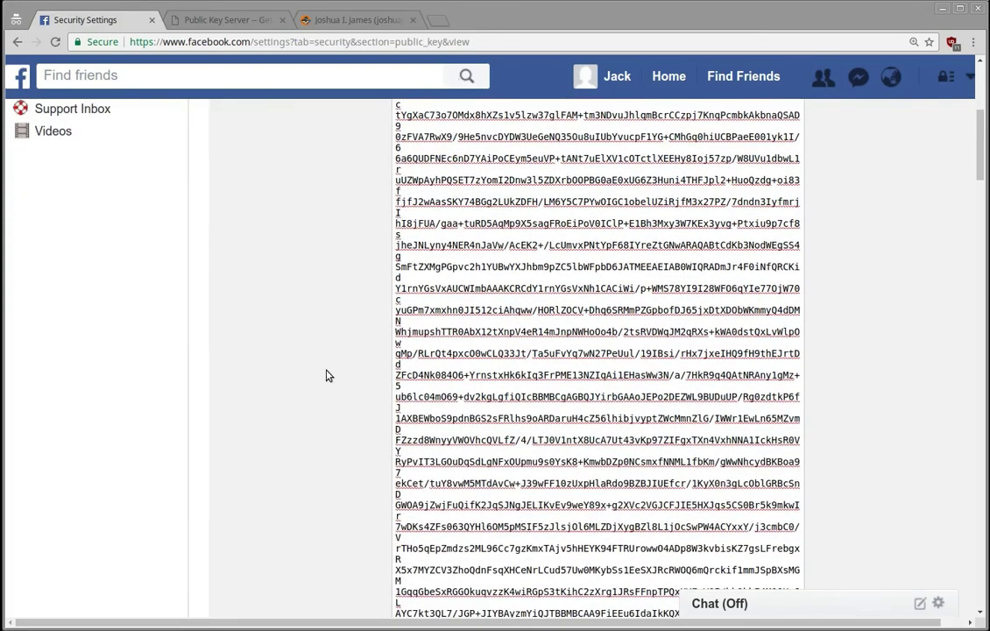
pyautogui.scroll(5, 326, 375)
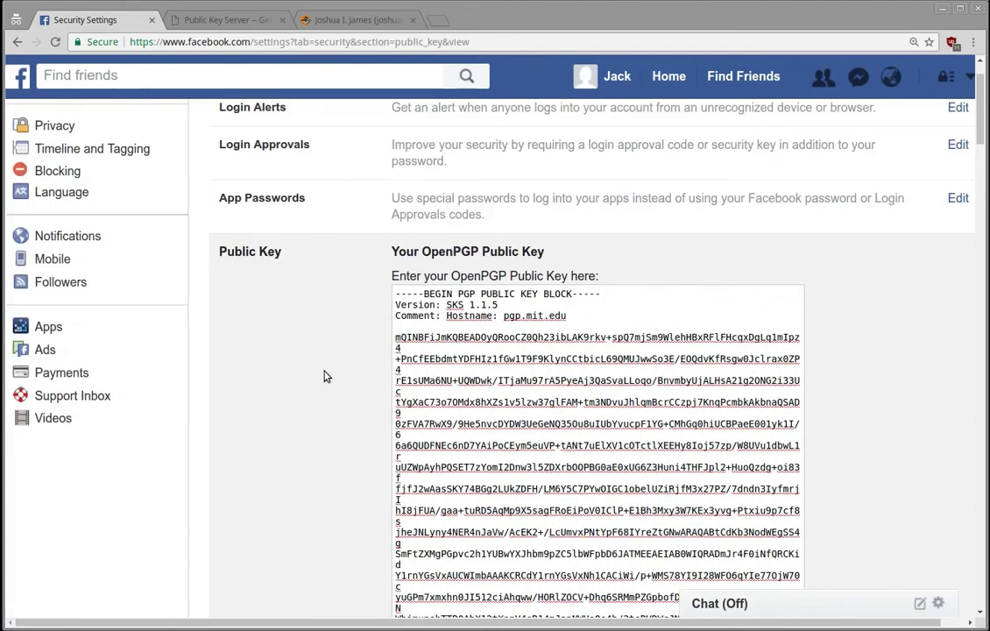